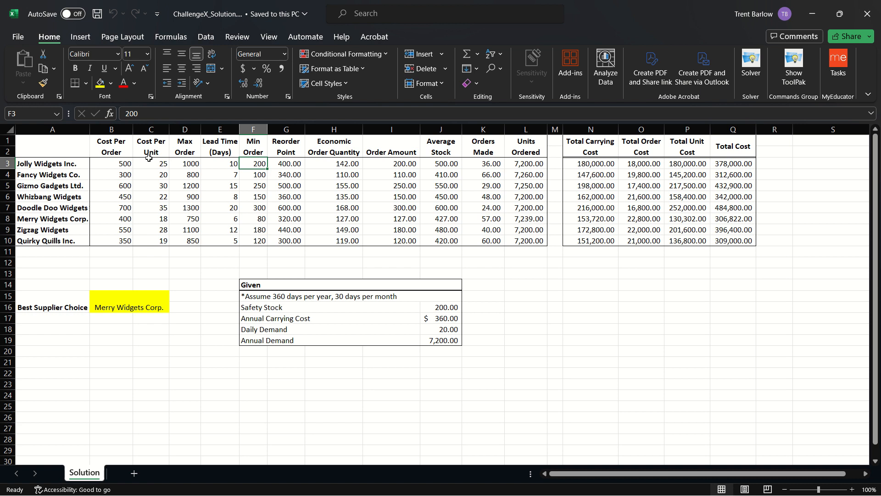
pyautogui.click(106, 168)
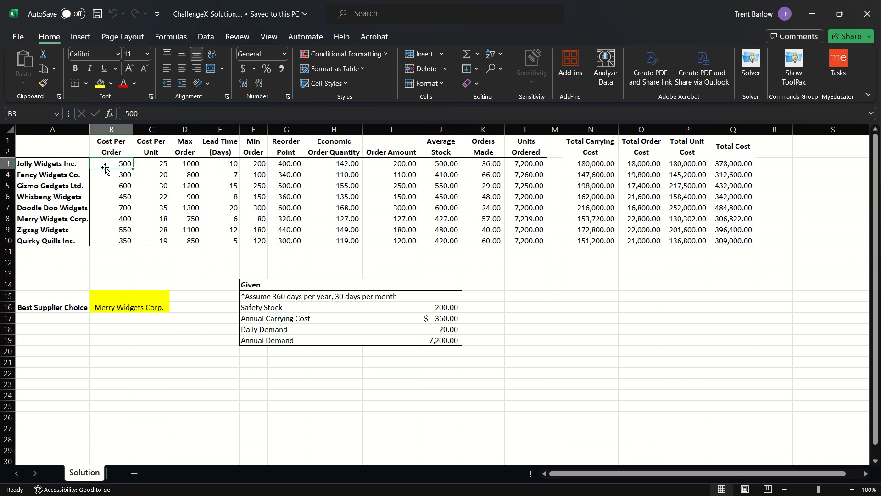
pyautogui.press('Down')
pyautogui.press('Down')
pyautogui.press('Down')
pyautogui.press('Down')
pyautogui.press('Down')
pyautogui.press('Down')
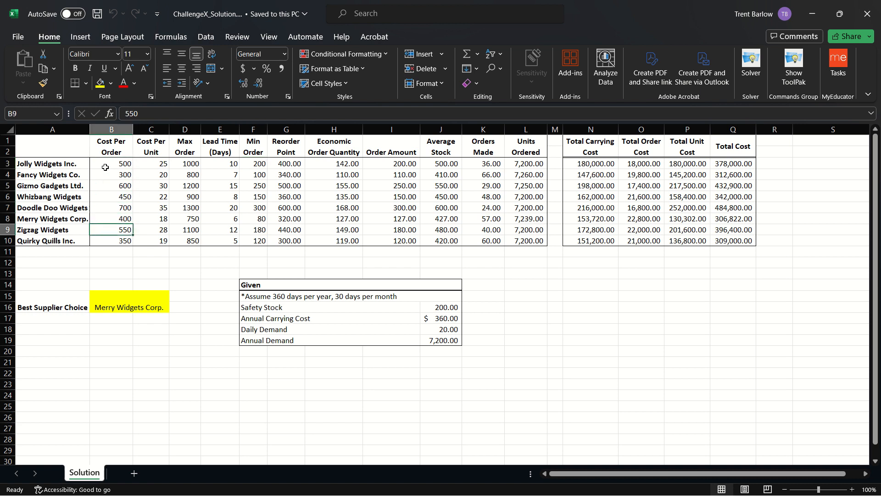
pyautogui.press('Down')
pyautogui.press('Up')
pyautogui.press('Up')
pyautogui.press('Up')
pyautogui.press('Up')
pyautogui.press('Up')
pyautogui.press('Up')
pyautogui.press('Up')
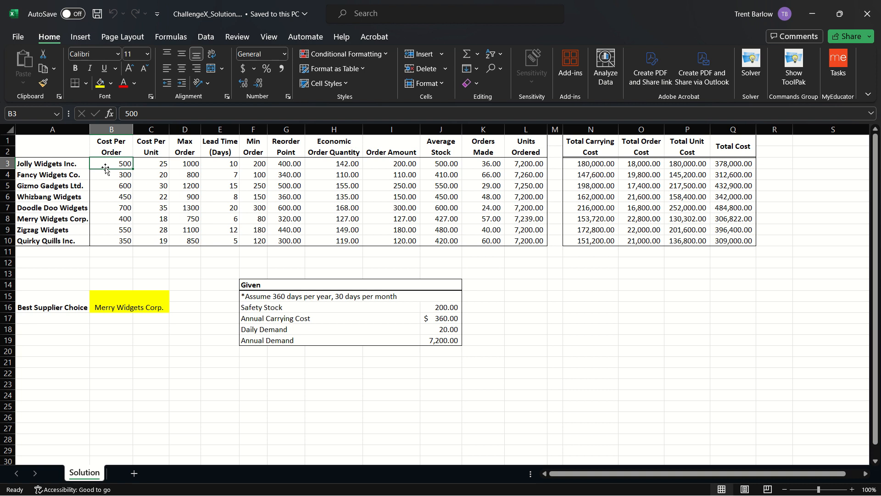
pyautogui.press('Right')
pyautogui.press('Right')
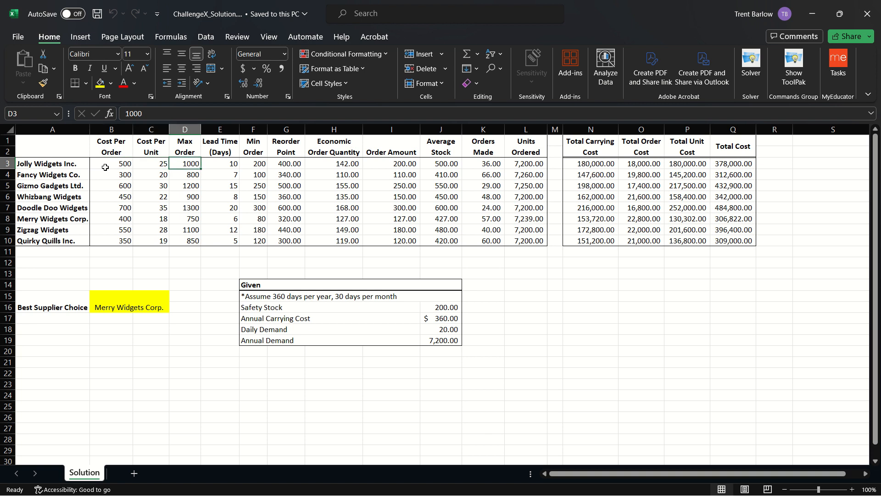
pyautogui.press('Right')
pyautogui.press('Right')
pyautogui.press('Right')
pyautogui.press('Right')
pyautogui.press('Right')
pyautogui.press('Right')
pyautogui.press('Right')
pyautogui.press('Right')
pyautogui.press('Right')
pyautogui.press('Right')
pyautogui.press('Right')
pyautogui.press('Right')
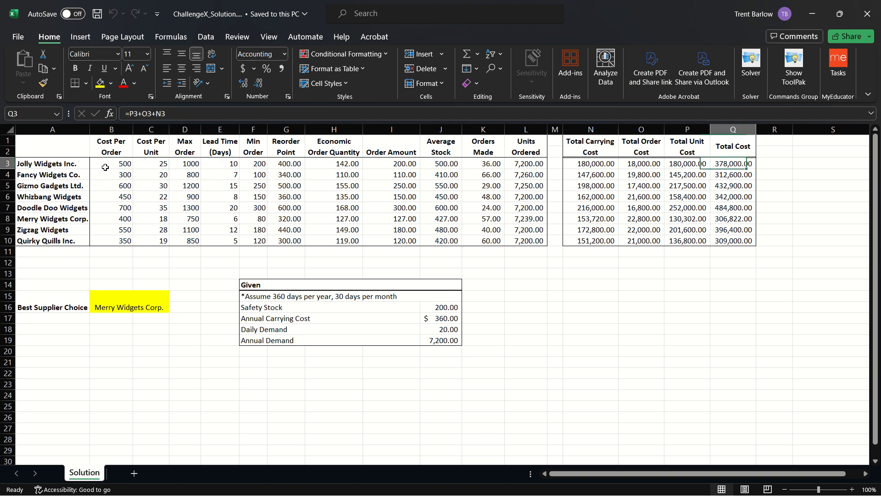
pyautogui.press('Left')
pyautogui.press('Left')
pyautogui.press('Right')
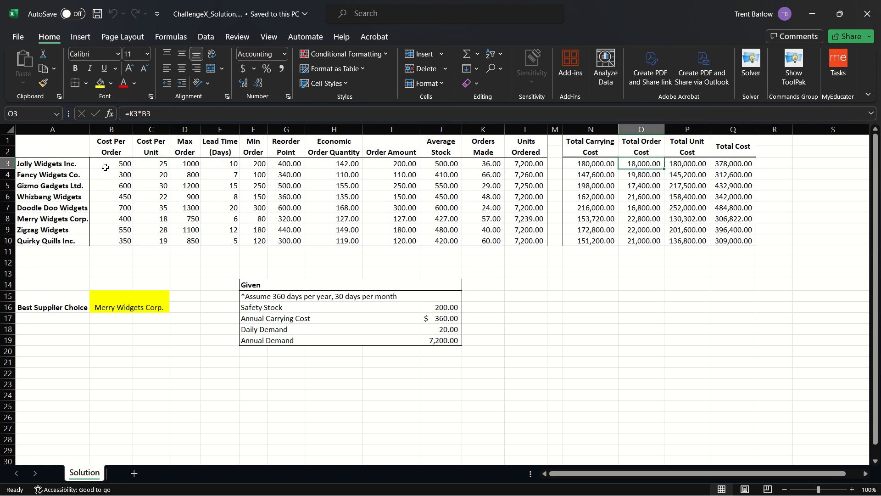
pyautogui.press('Right')
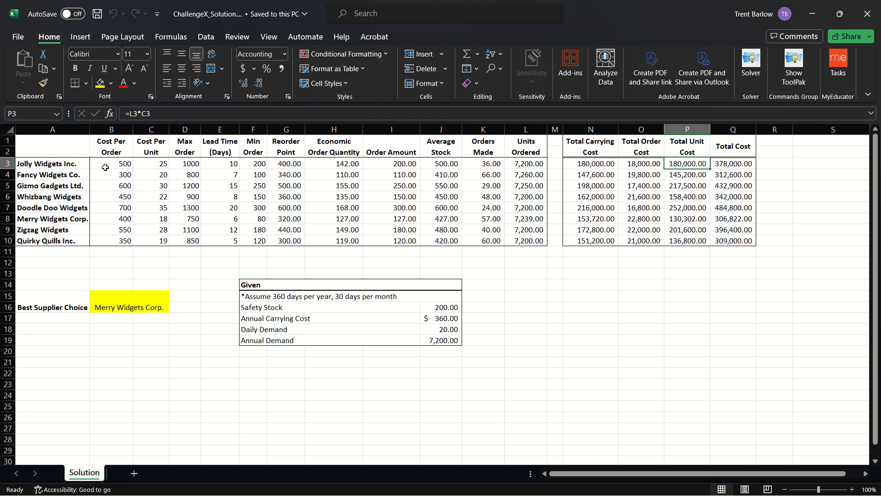
pyautogui.press('Right')
pyautogui.press('Left')
pyautogui.press('Left')
pyautogui.press('Left')
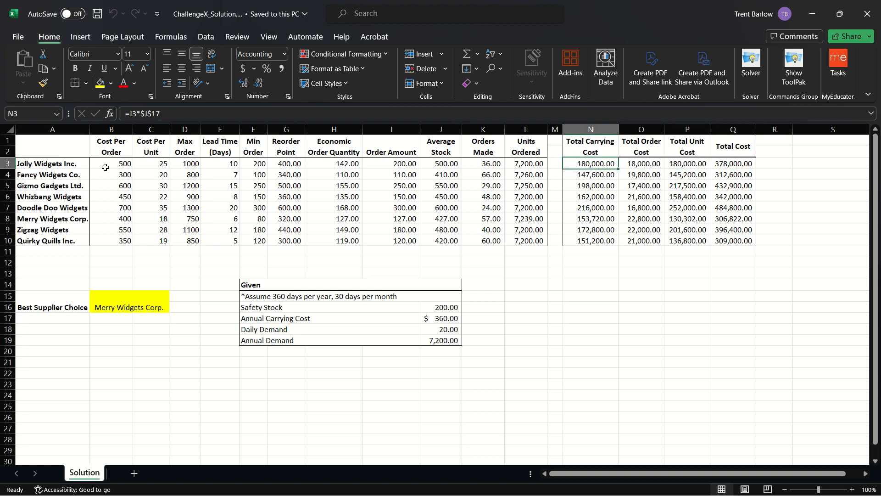
pyautogui.press('Left')
pyautogui.press('Left')
pyautogui.press('Left')
pyautogui.press('Left')
pyautogui.press('Left')
pyautogui.press('Left')
pyautogui.press('Left')
pyautogui.press('Left')
pyautogui.press('Left')
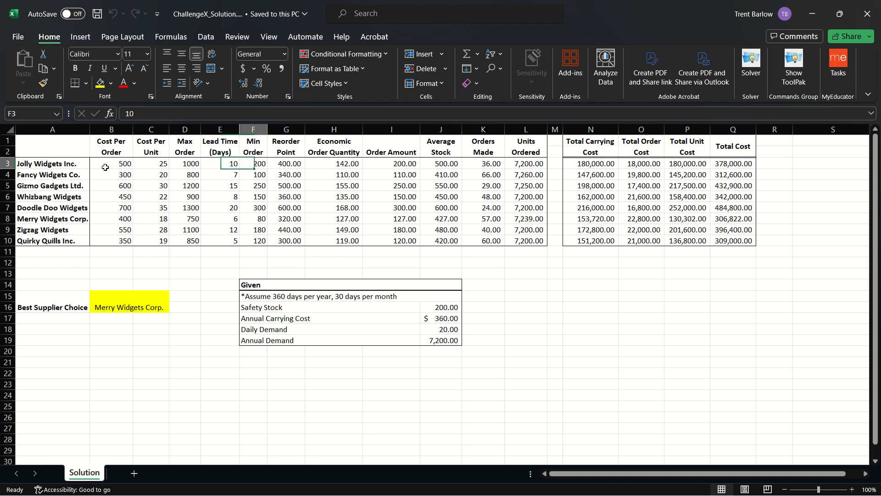
pyautogui.press('Right')
pyautogui.press('Right')
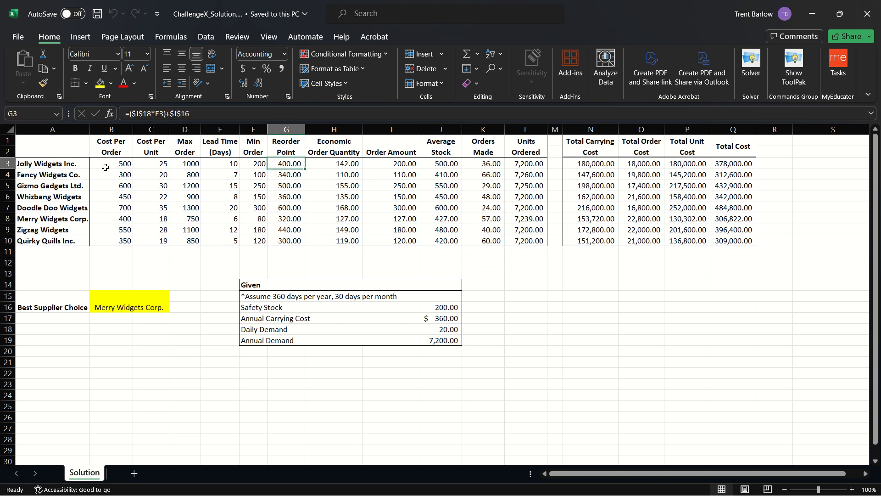
pyautogui.press('F2')
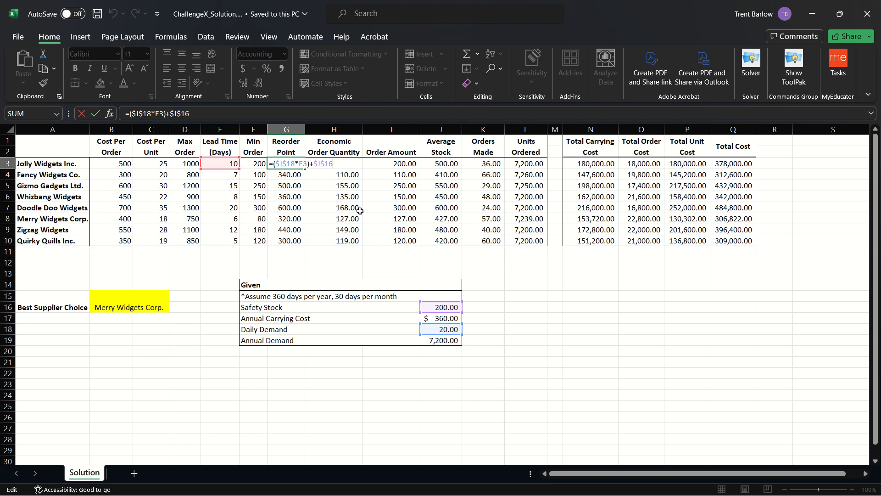
pyautogui.hotkey('ctrl', 'Return')
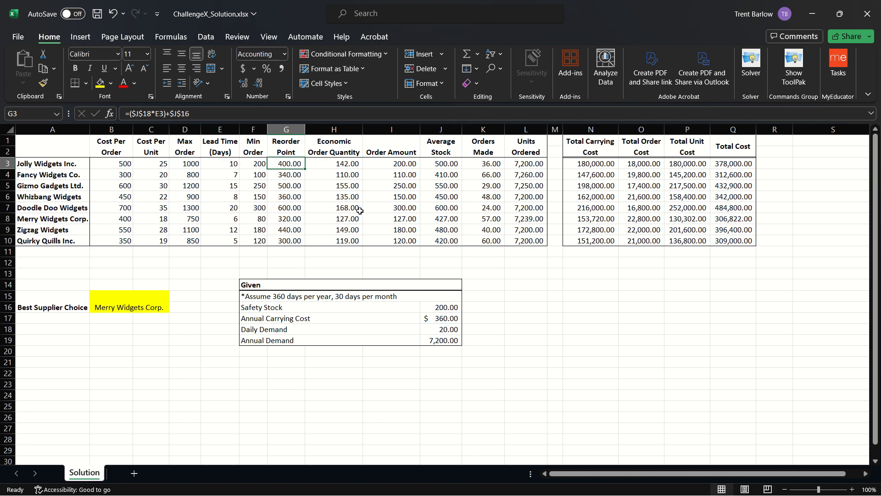
pyautogui.press('Down')
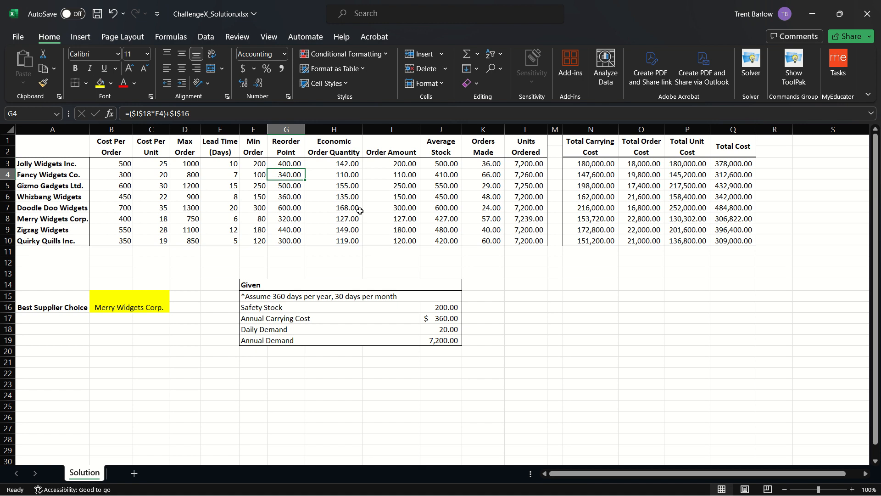
pyautogui.press('Up')
pyautogui.press('Right')
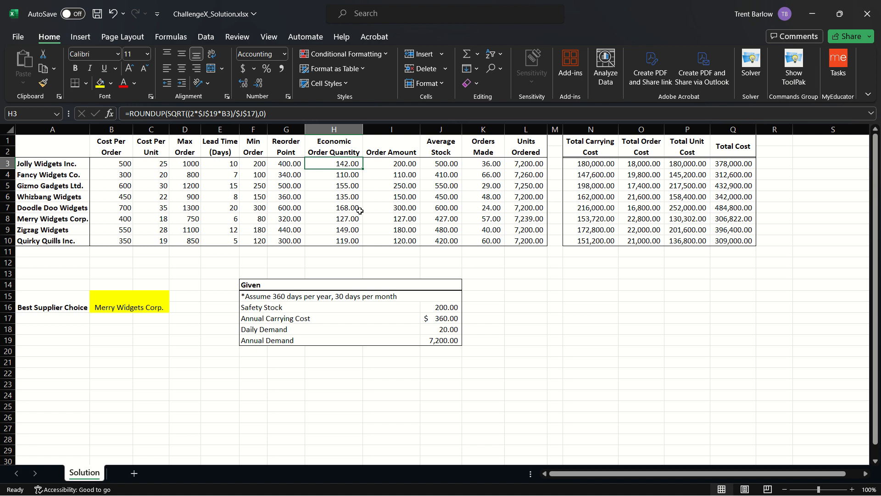
pyautogui.press('F2')
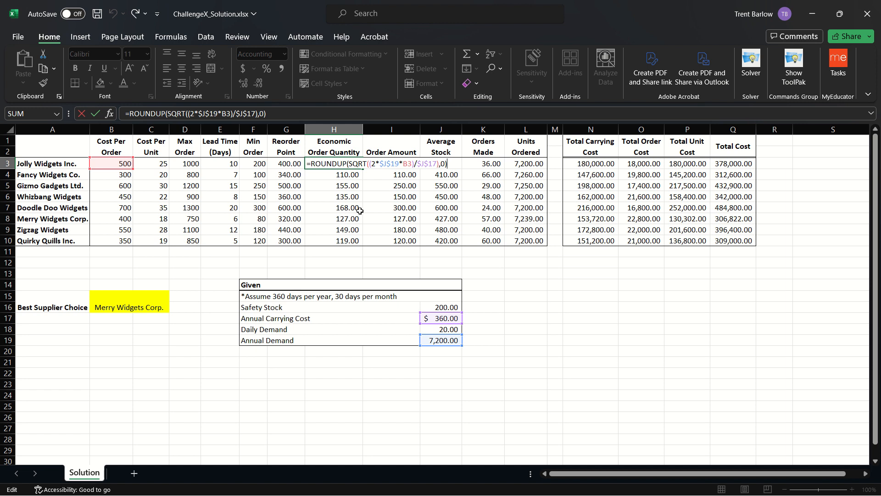
pyautogui.press('Return')
pyautogui.press('Up')
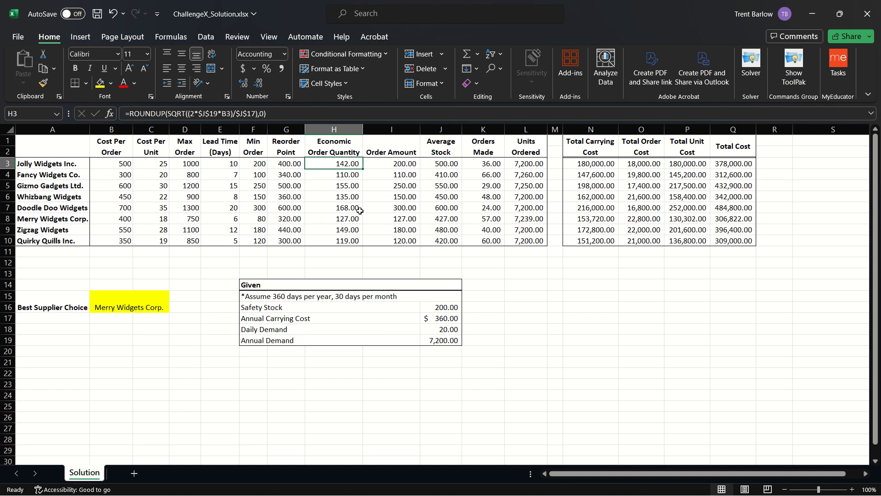
pyautogui.press('Right')
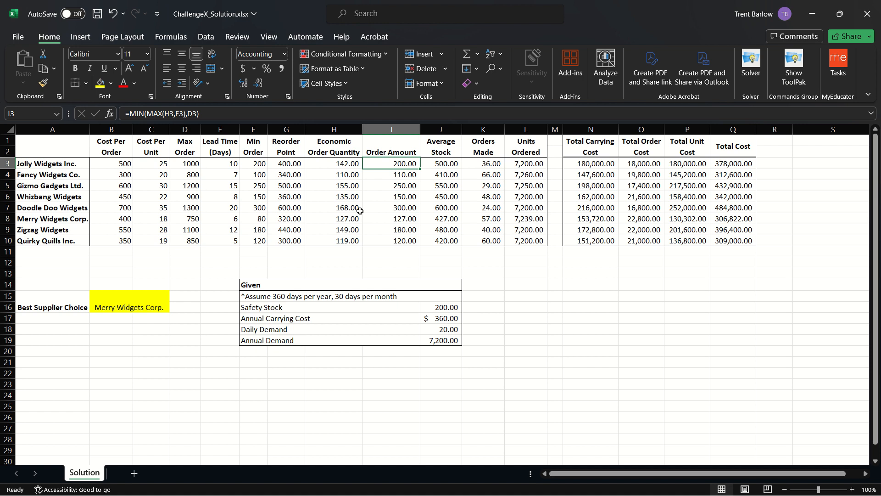
pyautogui.press('F2')
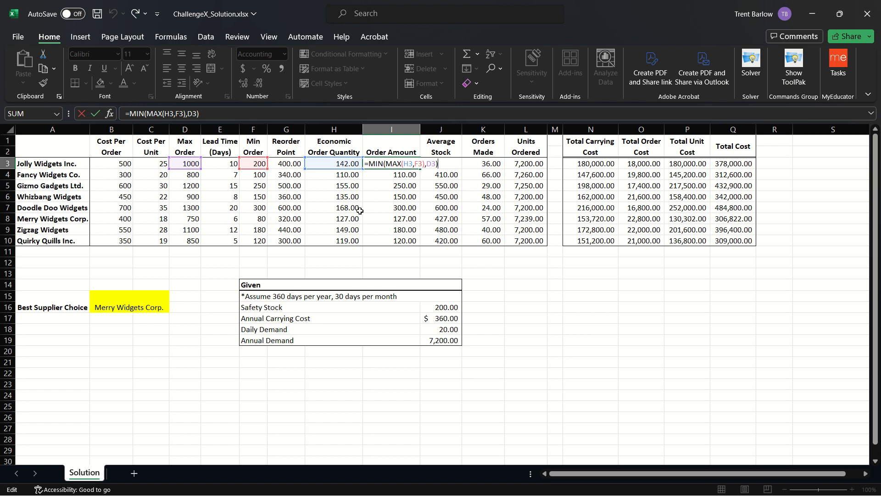
pyautogui.hotkey('ctrl', 'Return')
pyautogui.press('Right')
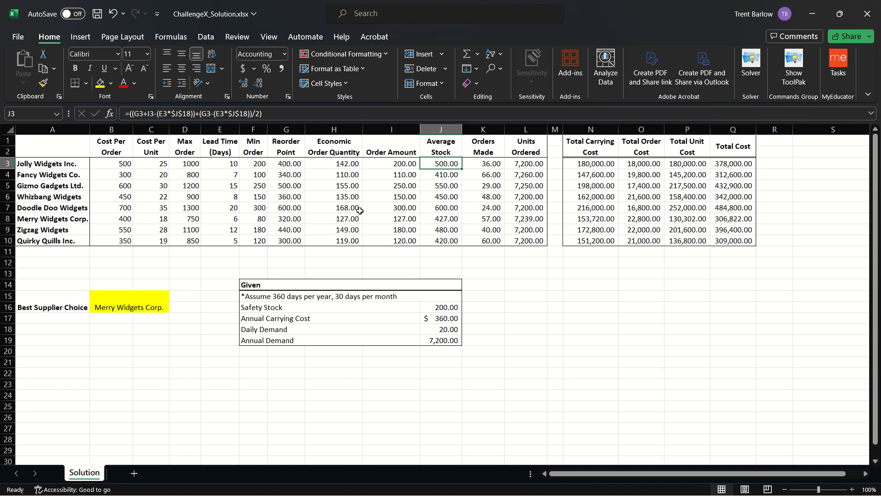
pyautogui.press('F2')
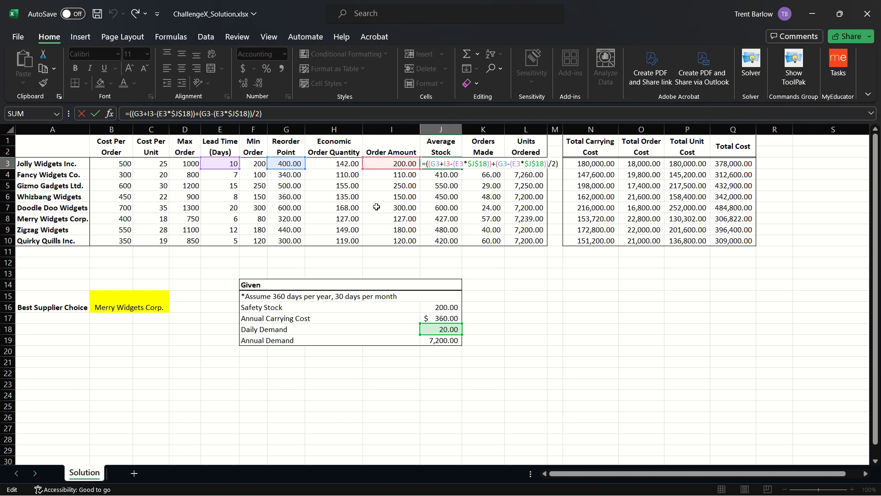
pyautogui.press('Return')
pyautogui.press('Up')
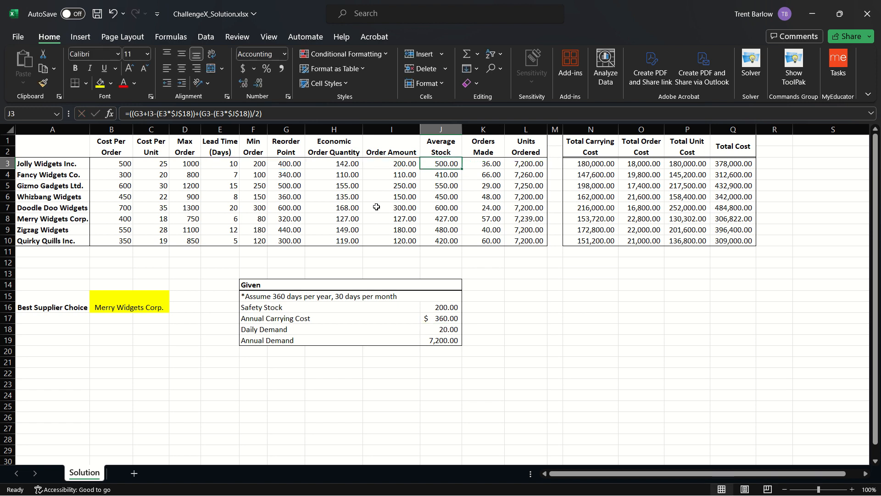
pyautogui.press('Right')
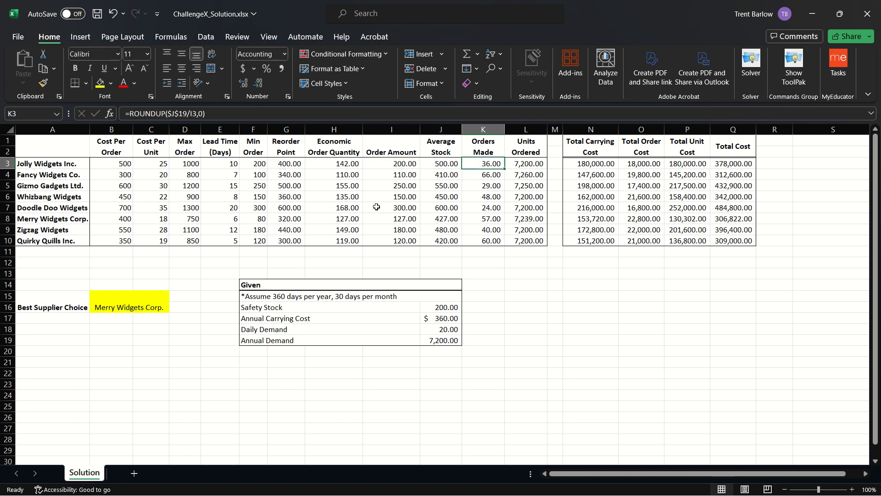
pyautogui.press('F2')
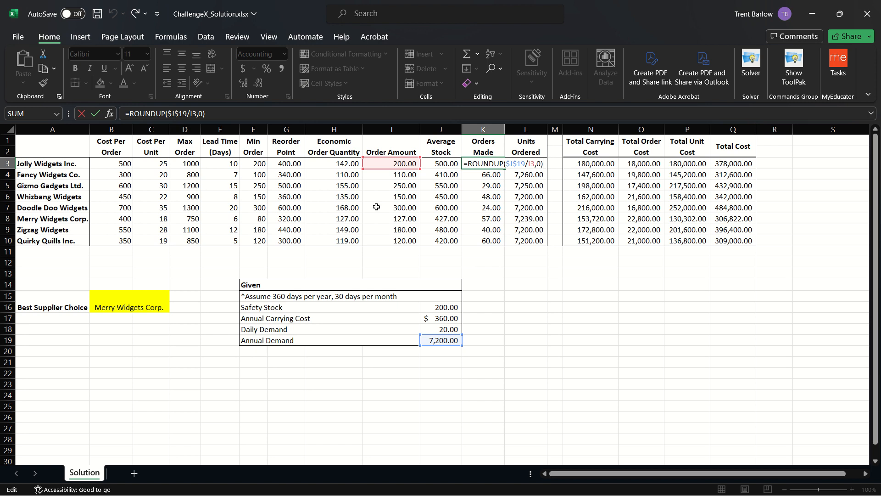
pyautogui.press('Return')
pyautogui.press('Up')
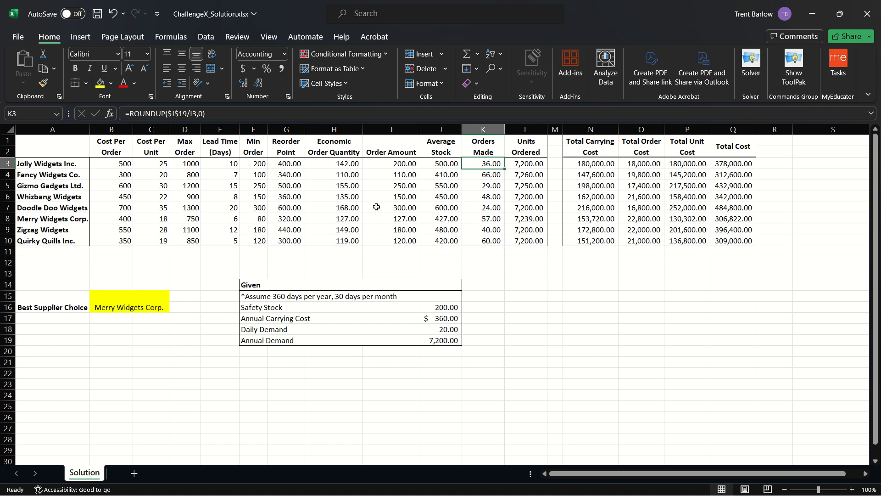
pyautogui.press('F2')
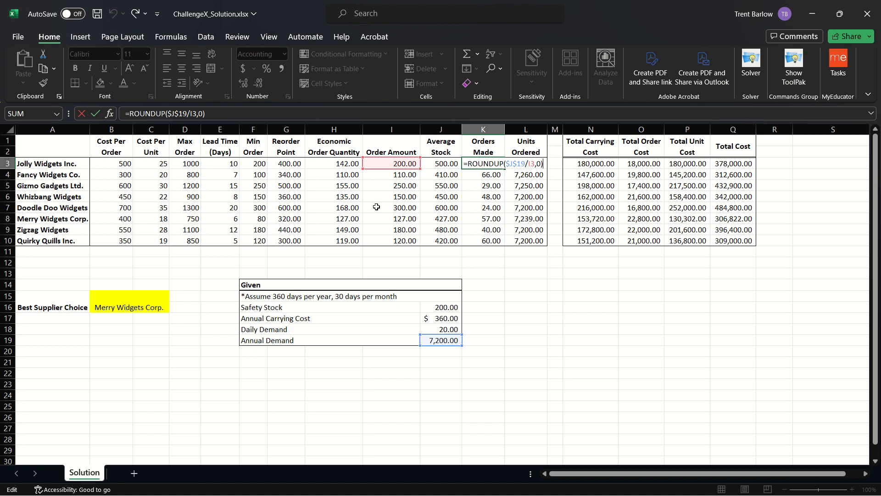
pyautogui.hotkey('ctrl', 'Return')
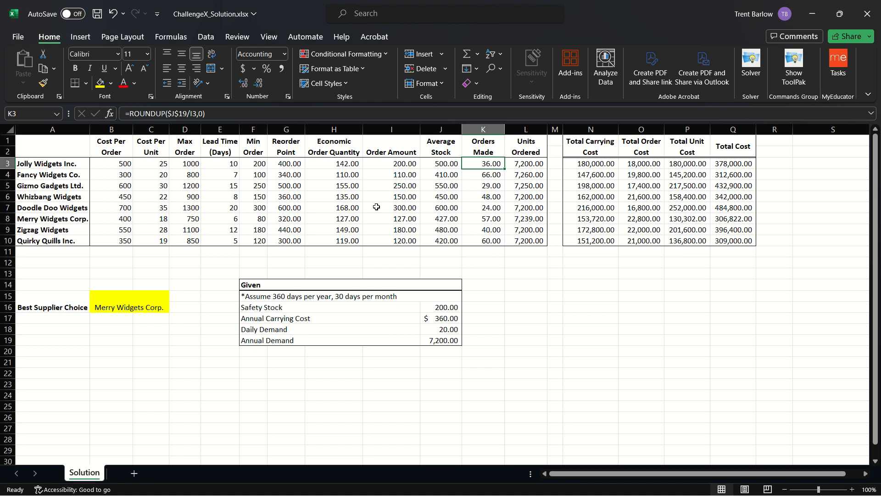
pyautogui.press('Right')
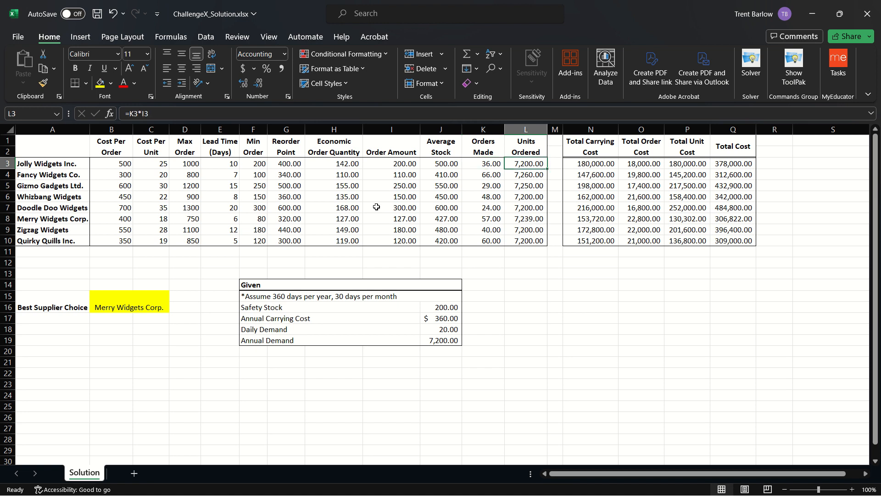
pyautogui.press('F2')
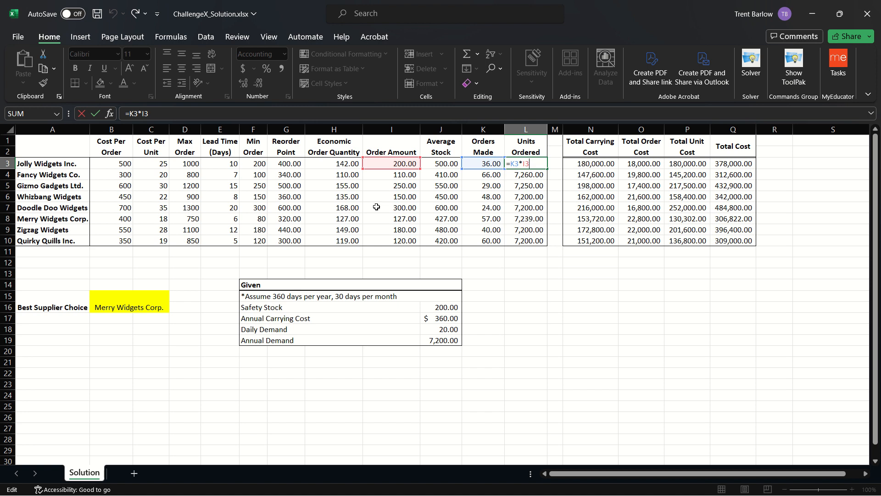
pyautogui.hotkey('ctrl', 'Return')
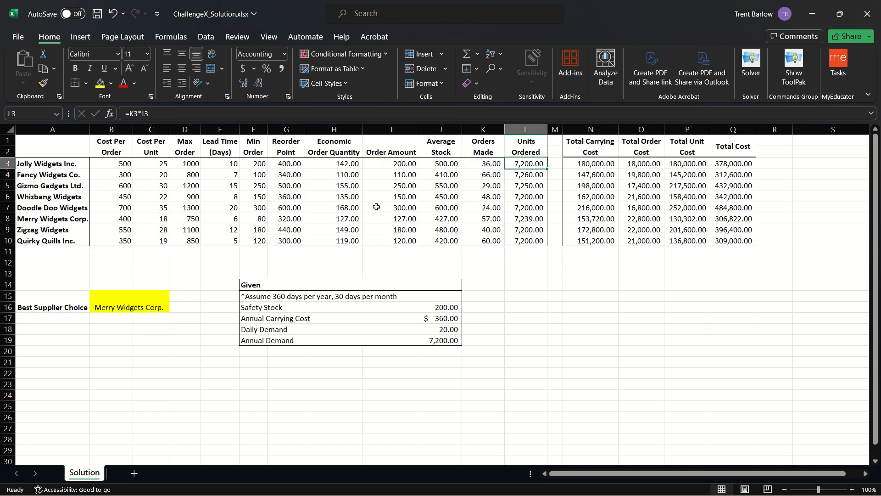
pyautogui.press('Right')
pyautogui.press('Right')
pyautogui.press('F2')
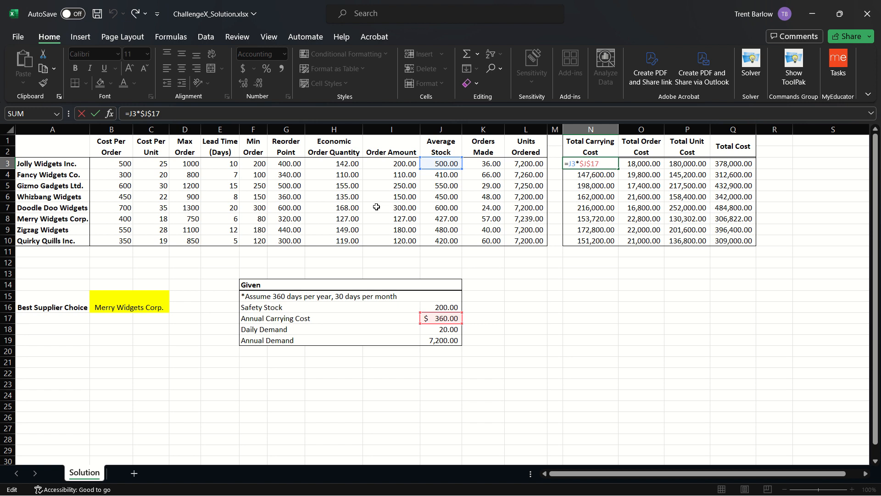
pyautogui.press('Return')
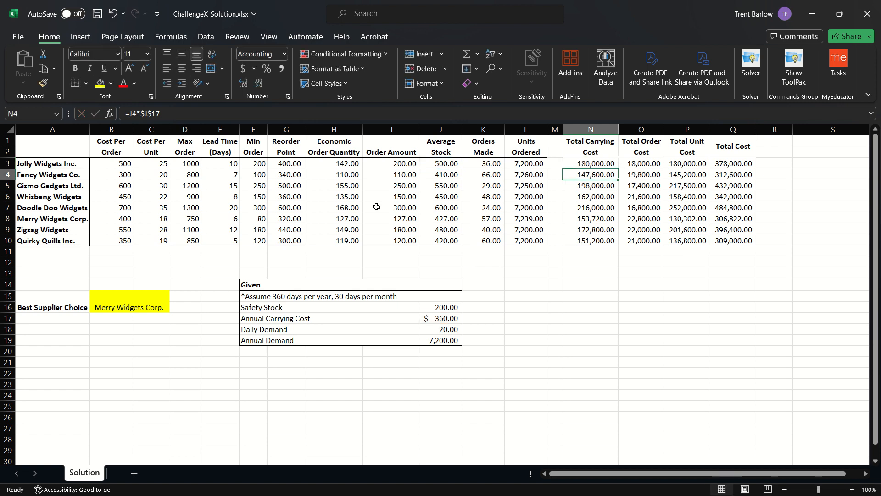
pyautogui.press('Up')
pyautogui.press('Right')
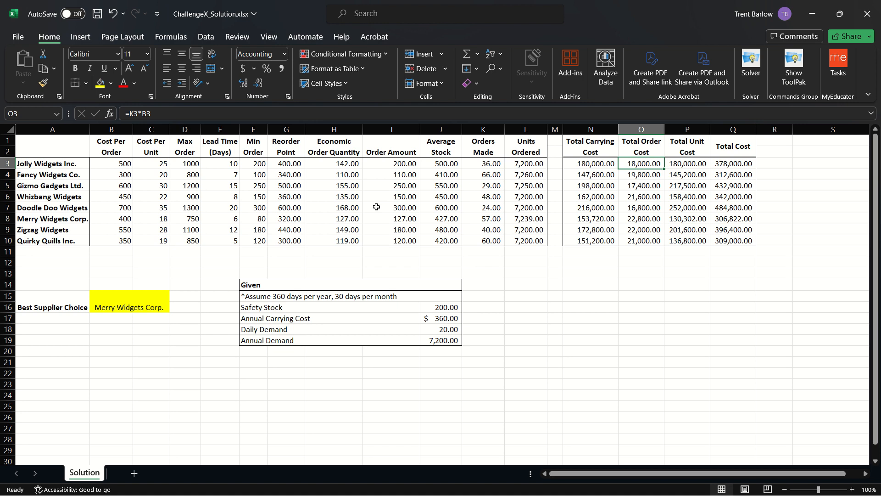
pyautogui.press('F2')
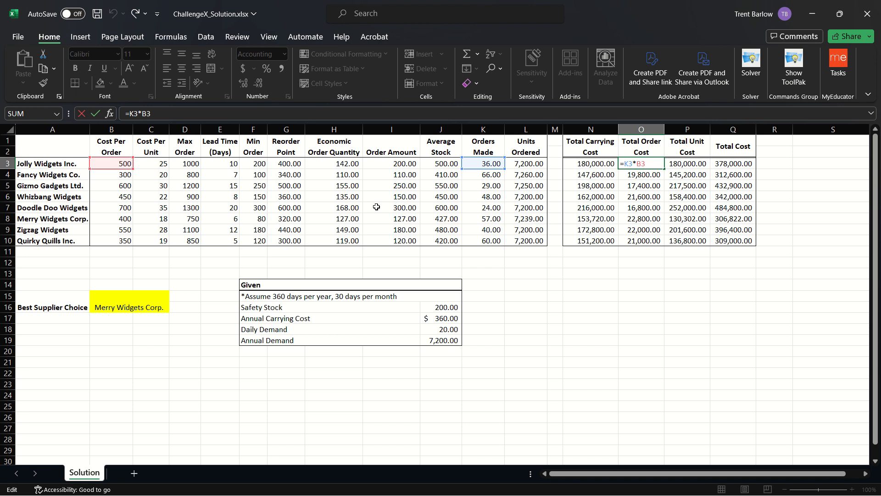
pyautogui.press('Return')
pyautogui.press('Up')
pyautogui.press('Right')
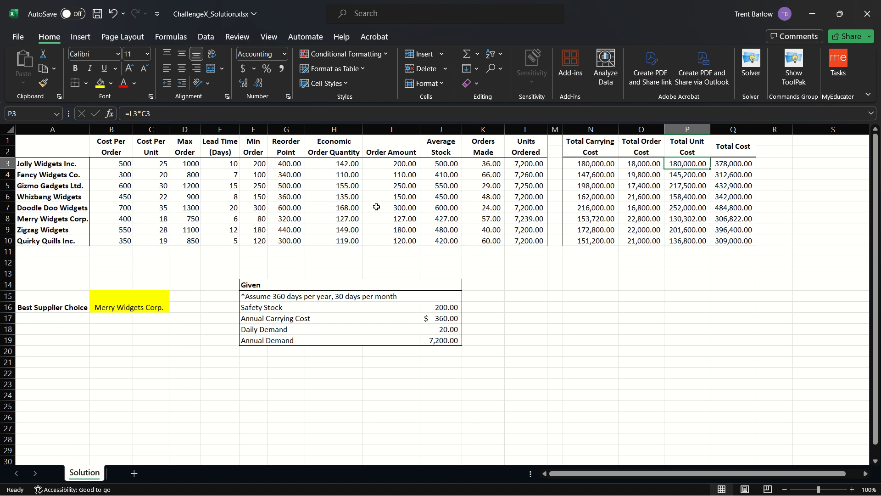
pyautogui.press('F2')
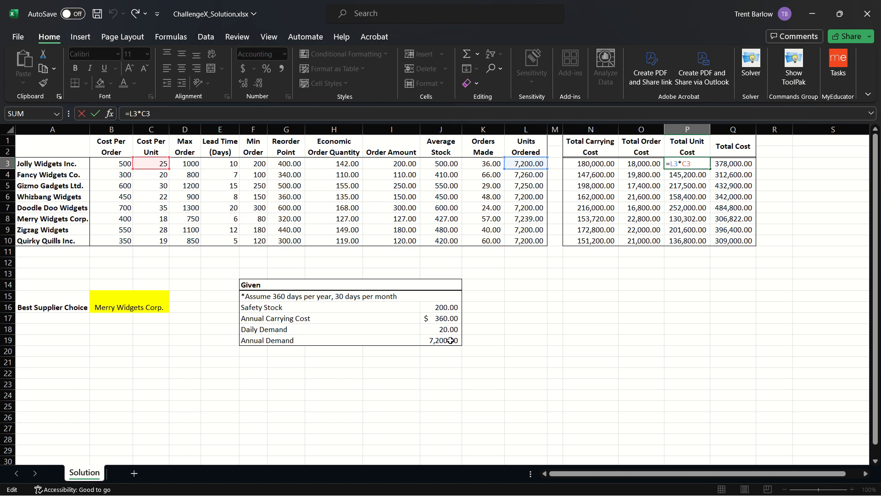
pyautogui.press('Return')
pyautogui.press('Up')
pyautogui.press('Left')
pyautogui.press('Left')
pyautogui.press('Left')
pyautogui.press('Left')
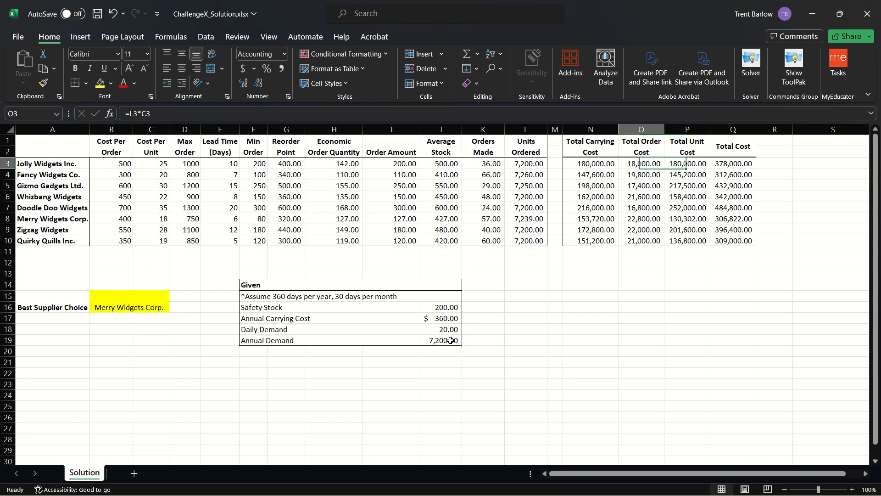
pyautogui.press('Left')
pyautogui.press('Left')
pyautogui.press('Left')
pyautogui.press('Left')
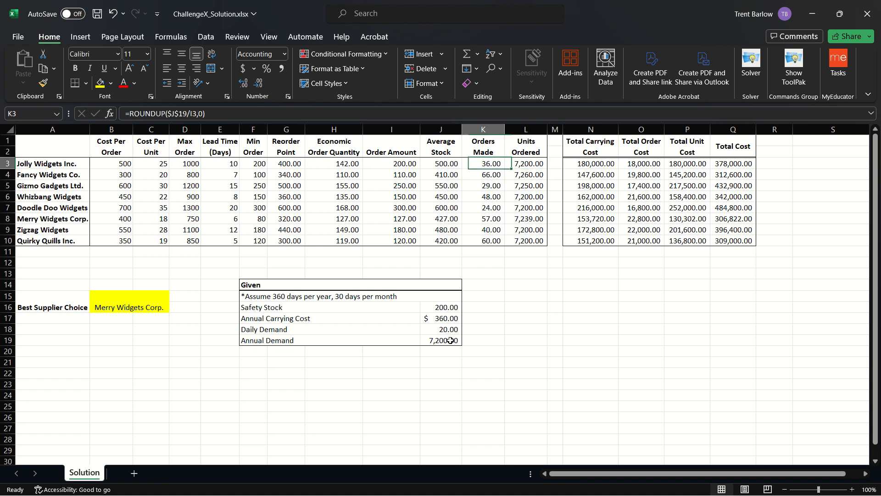
pyautogui.press('Right')
pyautogui.press('Right')
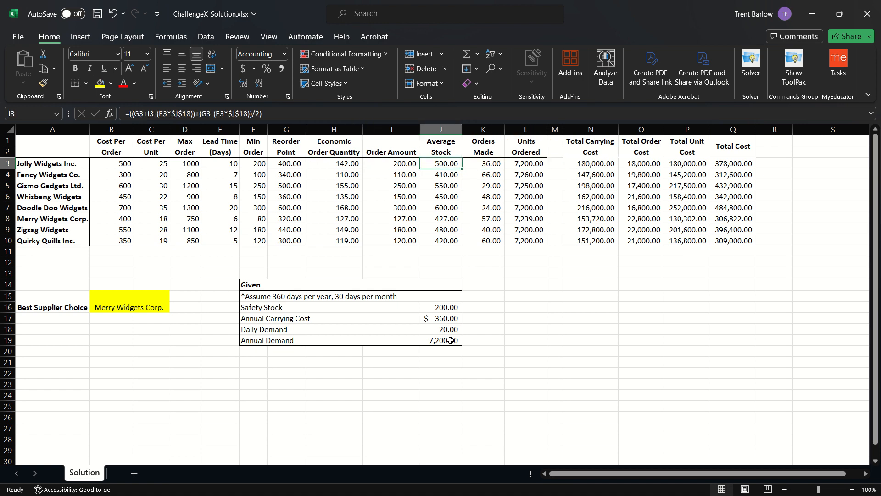
pyautogui.press('Right')
pyautogui.press('Left')
pyautogui.press('Right')
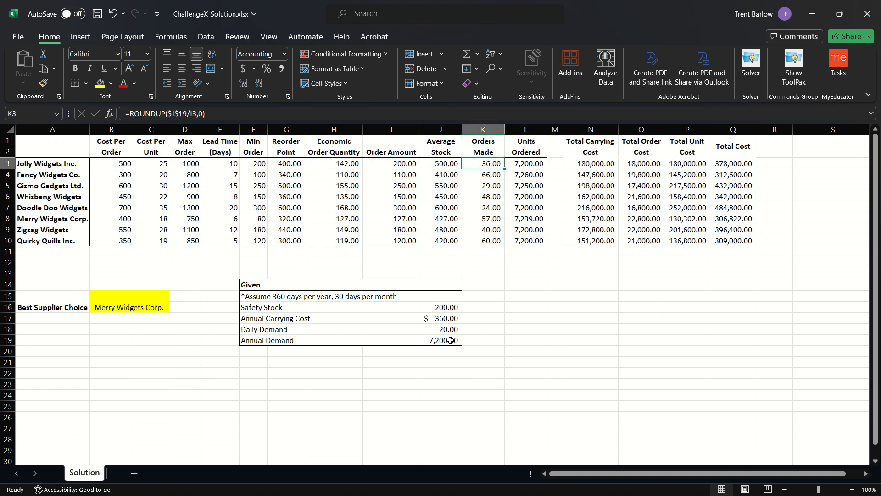
pyautogui.press('Right')
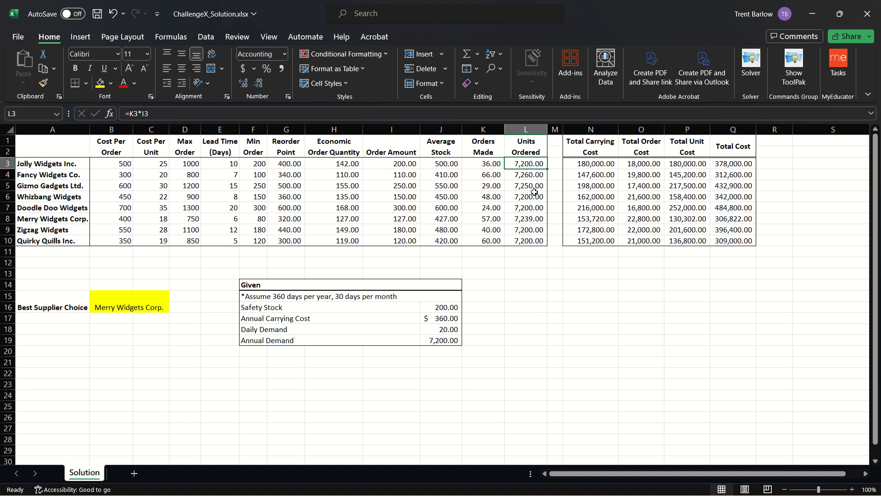
pyautogui.click(542, 179)
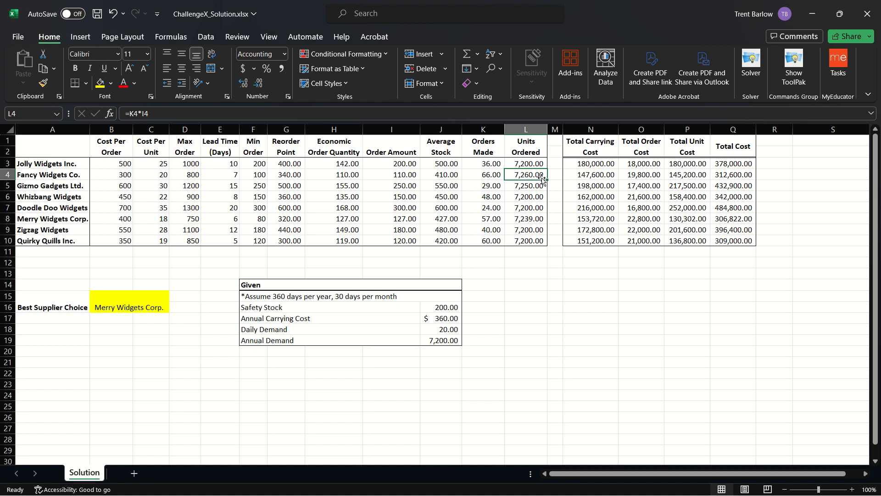
pyautogui.press('Up')
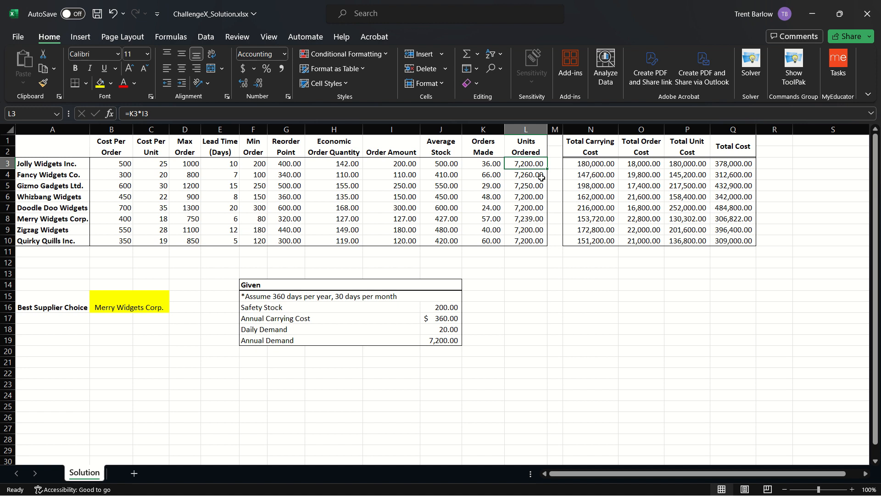
pyautogui.press('Right')
pyautogui.press('Right')
pyautogui.press('Right')
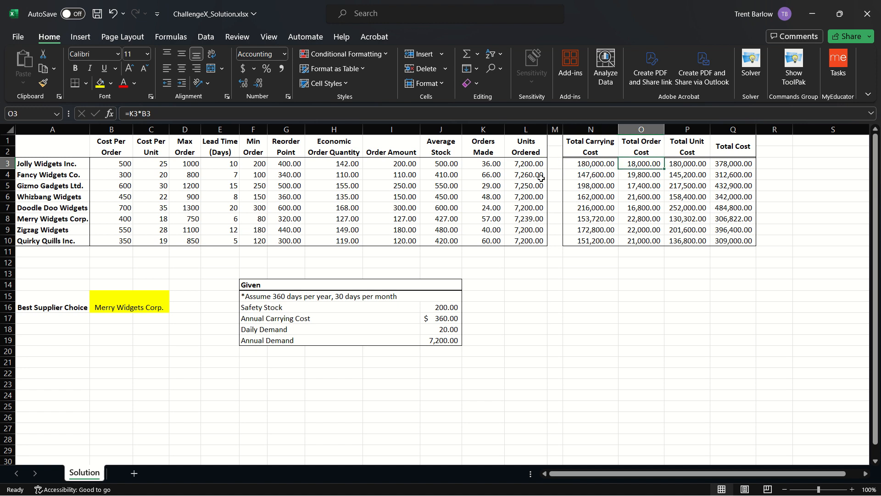
pyautogui.press('Right')
pyautogui.press('F2')
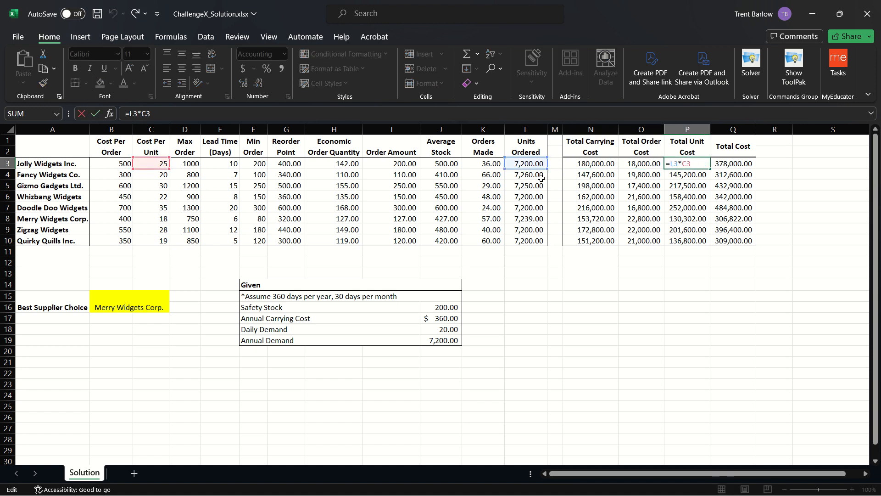
pyautogui.press('Return')
pyautogui.press('Up')
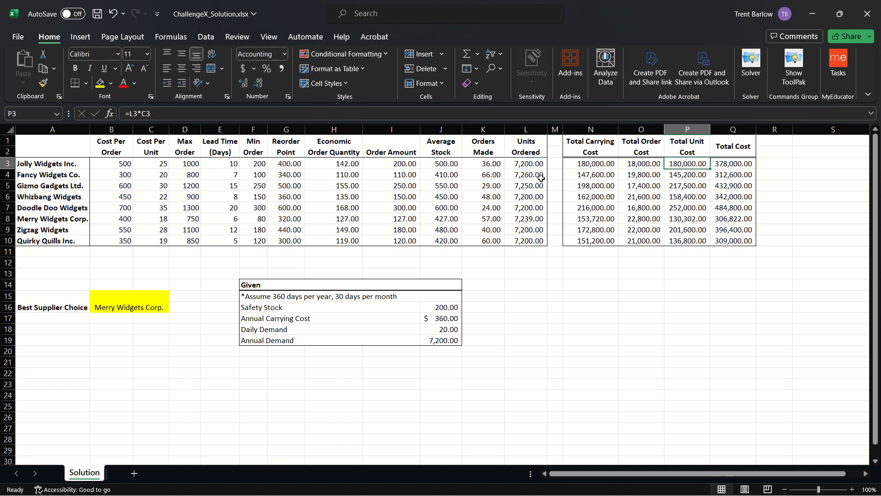
pyautogui.press('Right')
pyautogui.press('F2')
pyautogui.press('Return')
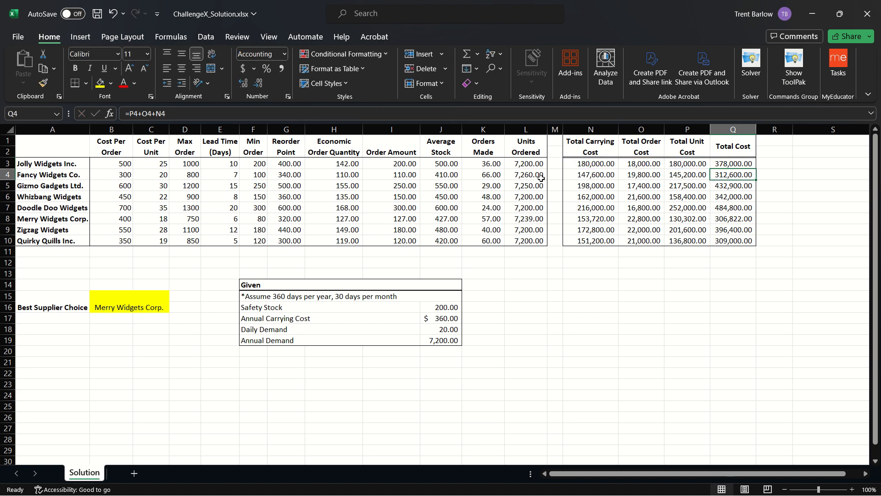
pyautogui.press('Down')
pyautogui.press('Down')
pyautogui.press('Down')
pyautogui.press('Down')
pyautogui.press('Down')
pyautogui.press('Down')
pyautogui.press('Left')
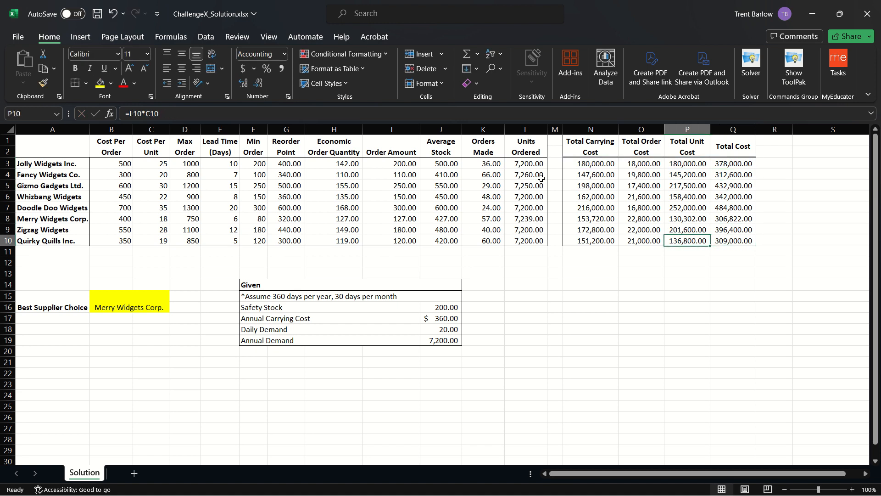
pyautogui.press('Down')
pyautogui.press('Down')
pyautogui.press('Down')
pyautogui.press('Down')
pyautogui.press('Down')
pyautogui.press('Down')
pyautogui.press('Down')
pyautogui.press('Down')
pyautogui.press('Left')
pyautogui.press('Left')
pyautogui.press('Left')
pyautogui.press('Left')
pyautogui.press('Left')
pyautogui.press('Home')
pyautogui.press('Right')
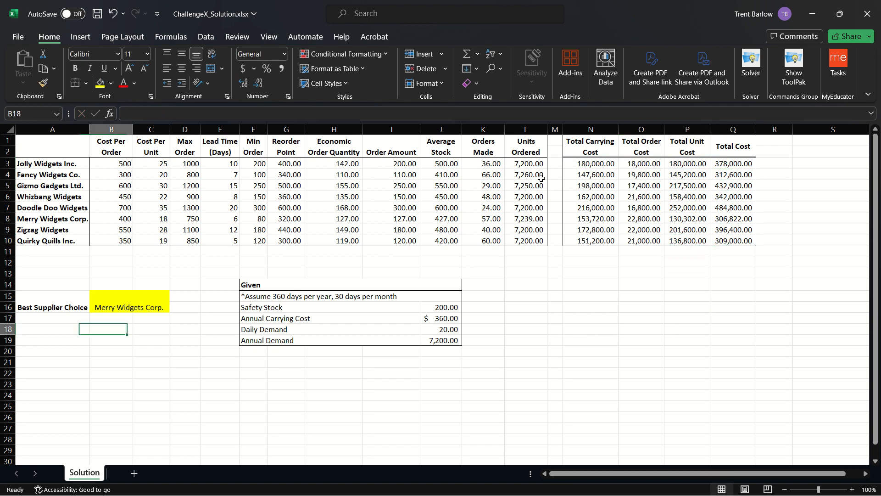
pyautogui.press('Up')
pyautogui.press('Up')
pyautogui.press('Up')
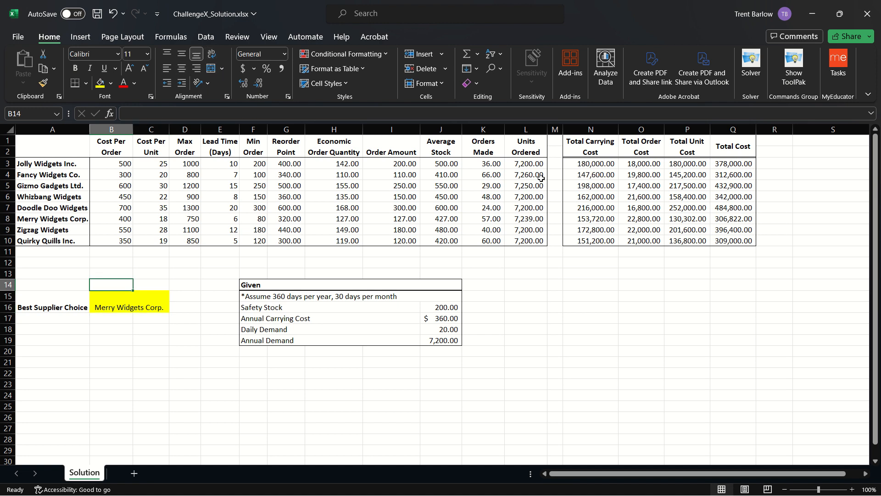
pyautogui.press('Down')
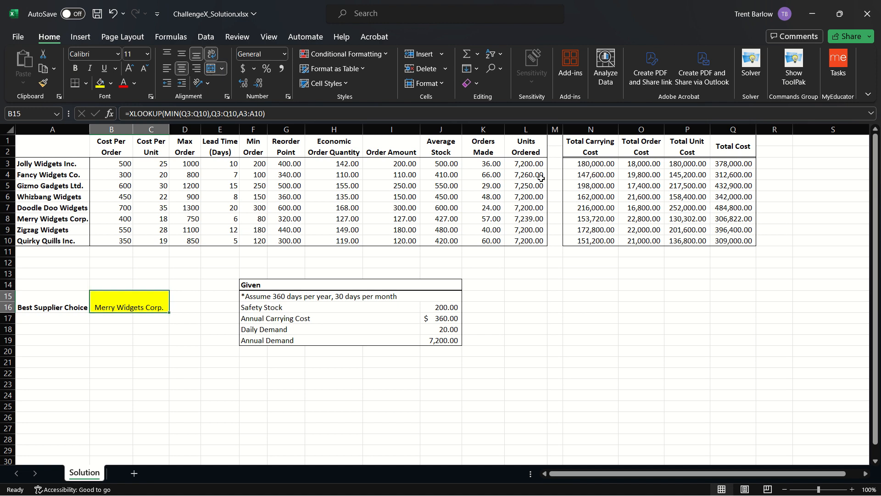
pyautogui.press('F2')
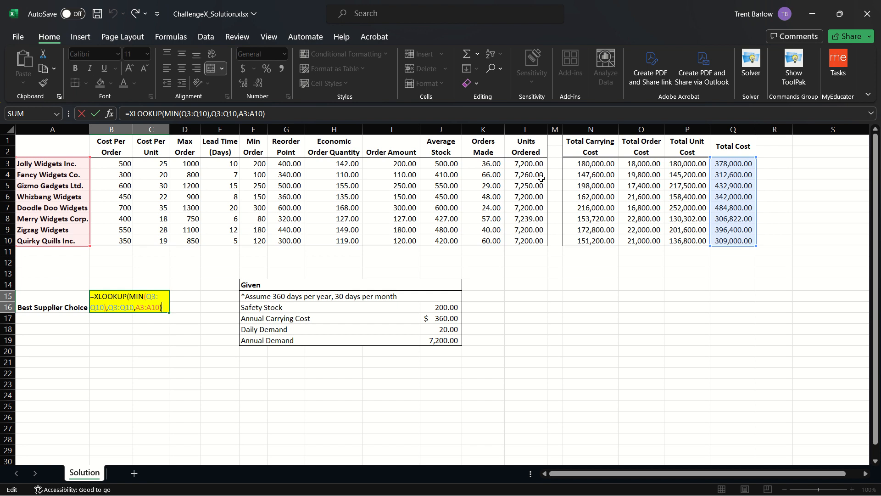
pyautogui.click(163, 113)
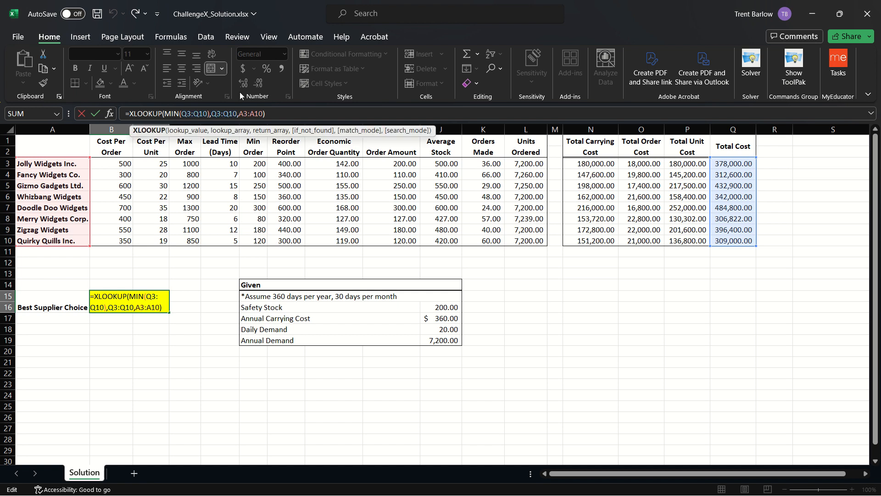
pyautogui.press('Right')
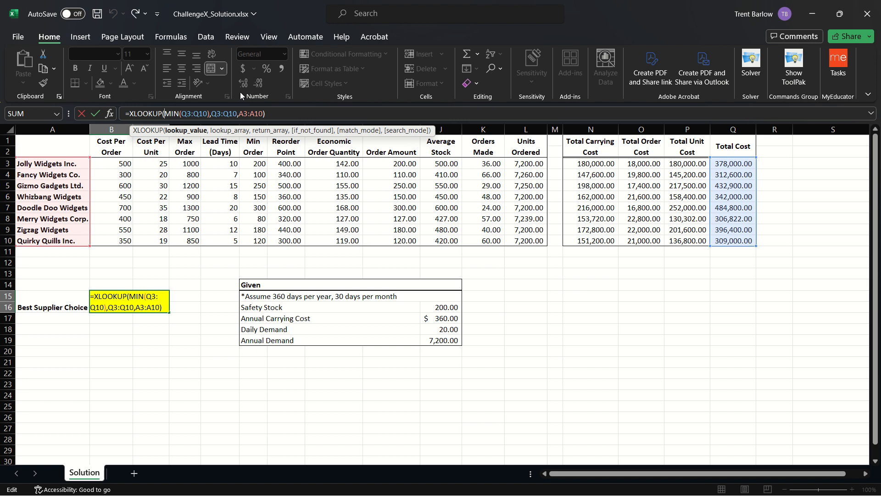
pyautogui.hotkey('shift', 'Right')
pyautogui.hotkey('shift', 'Right')
pyautogui.hotkey('shift', 'Right')
pyautogui.hotkey('shift', 'Right')
pyautogui.hotkey('shift', 'Right')
pyautogui.hotkey('shift', 'Right')
pyautogui.hotkey('shift', 'Right')
pyautogui.press('Right')
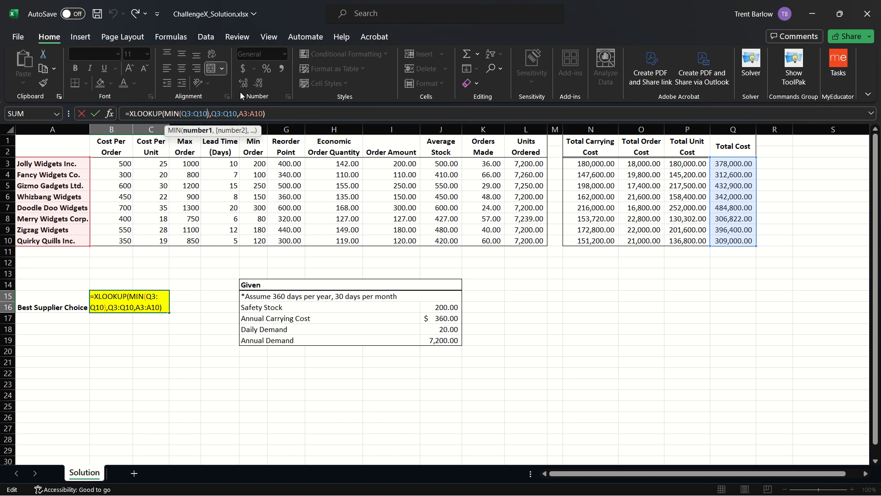
pyautogui.press('Right')
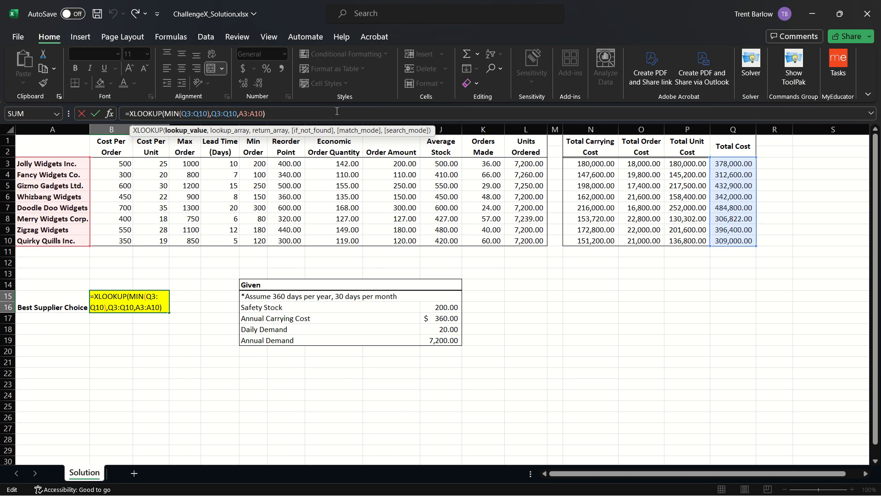
pyautogui.press('Right')
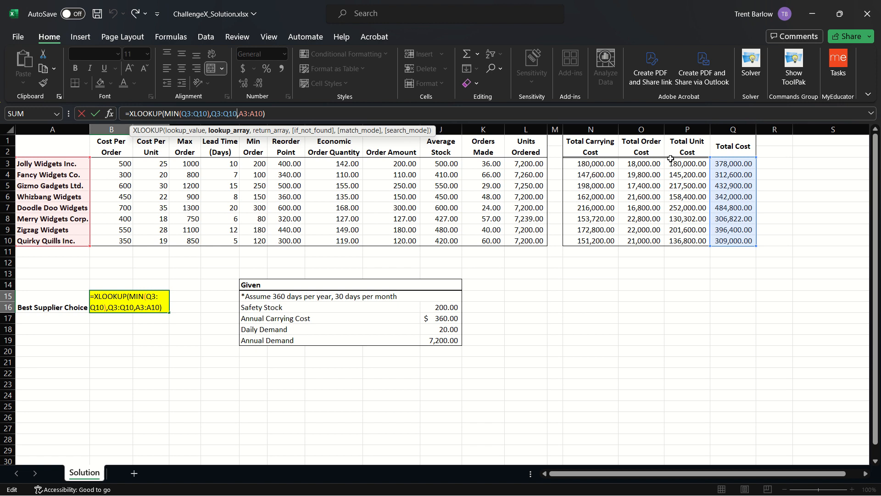
pyautogui.press('Right')
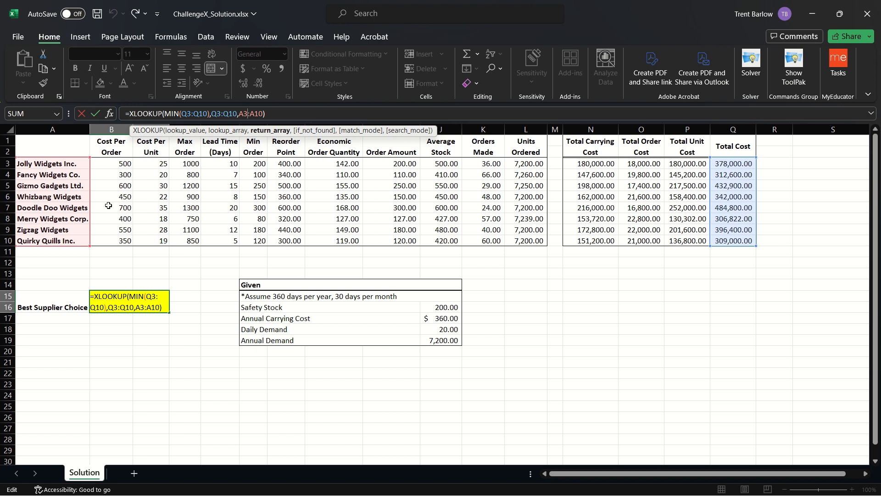
pyautogui.press('Return')
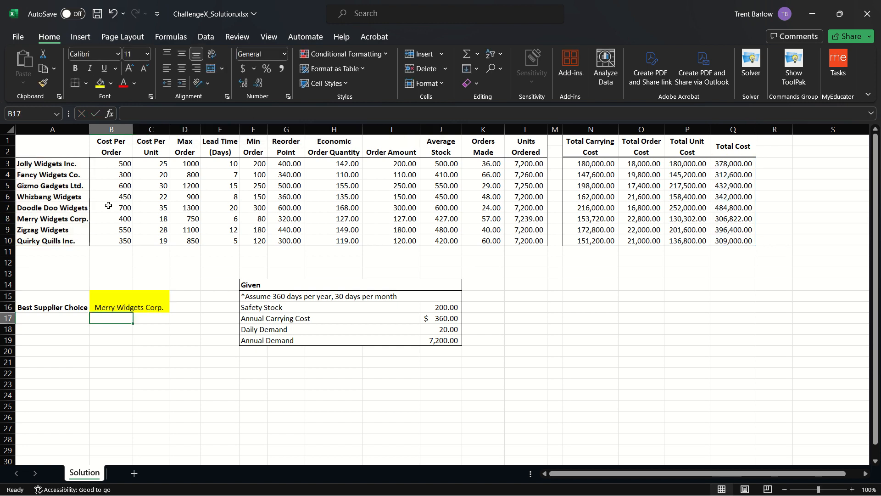
pyautogui.press('Up')
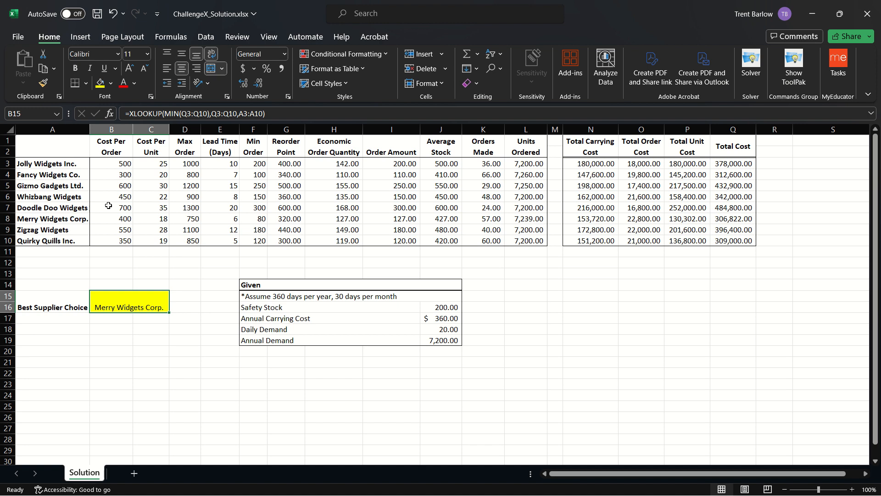
pyautogui.press('Up')
pyautogui.press('Up')
pyautogui.press('Up')
pyautogui.press('Up')
pyautogui.press('Up')
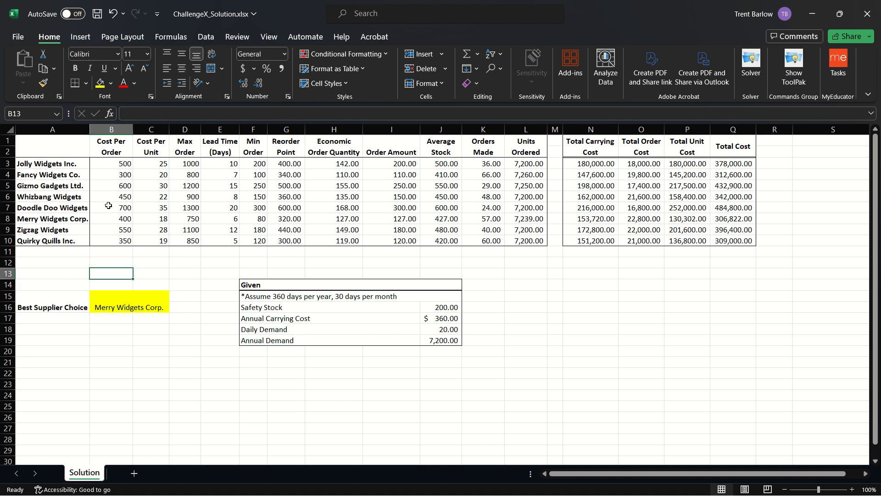
pyautogui.hotkey('shift', 'Right')
pyautogui.hotkey('shift', 'Right')
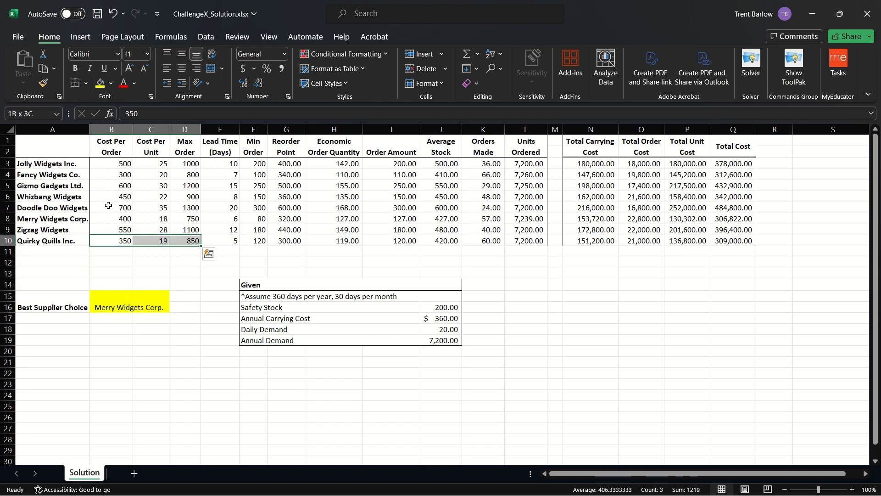
pyautogui.hotkey('shift', 'Left')
pyautogui.hotkey('shift', 'Left')
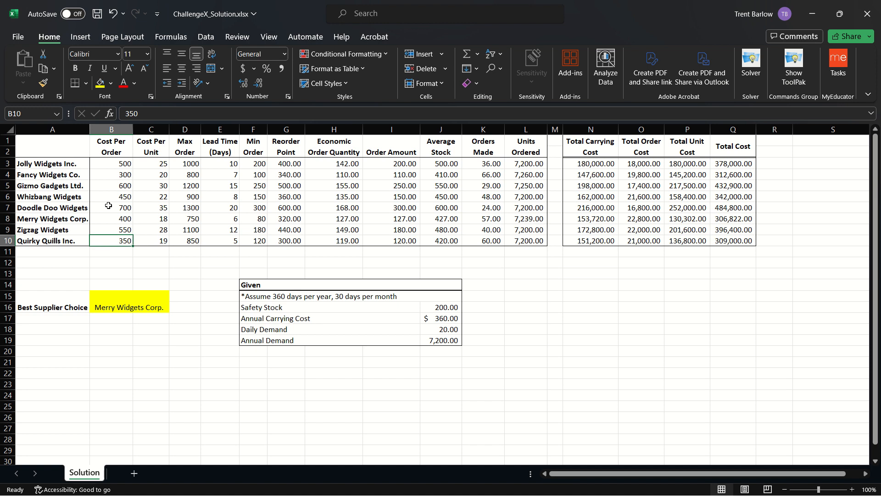
pyautogui.press('Left')
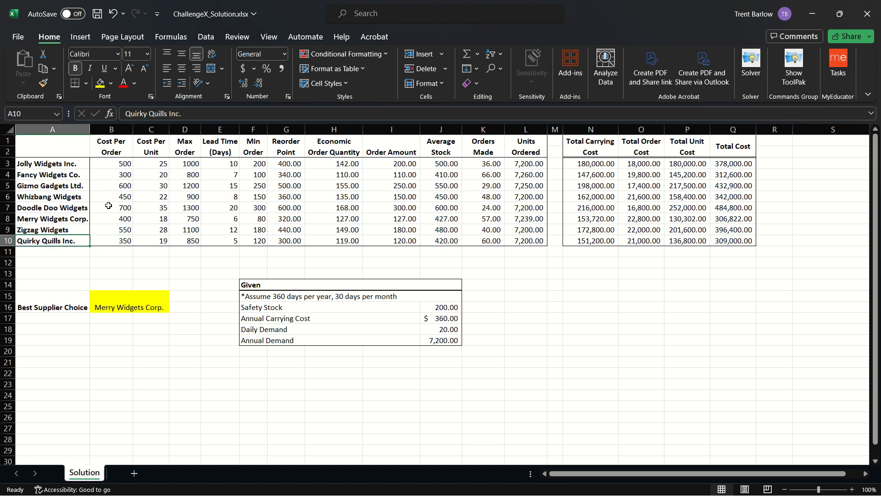
pyautogui.press('Down')
pyautogui.press('Down')
pyautogui.press('Down')
pyautogui.press('Down')
pyautogui.press('Down')
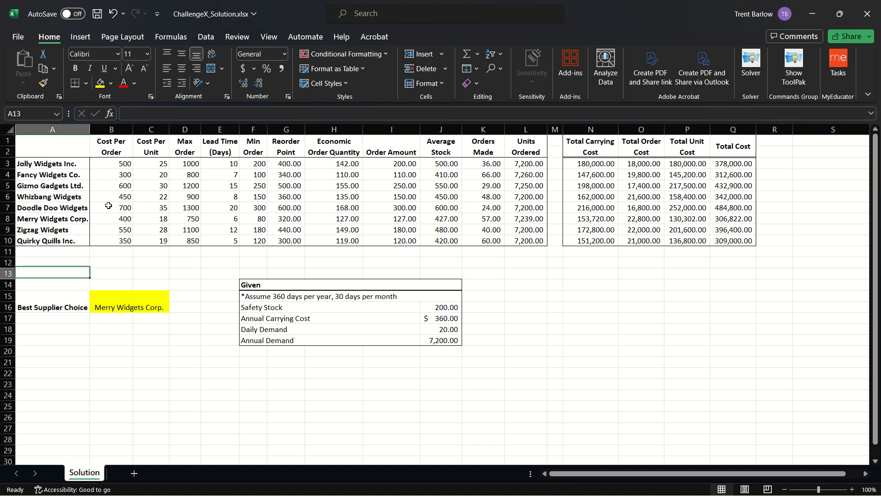
pyautogui.press('Right')
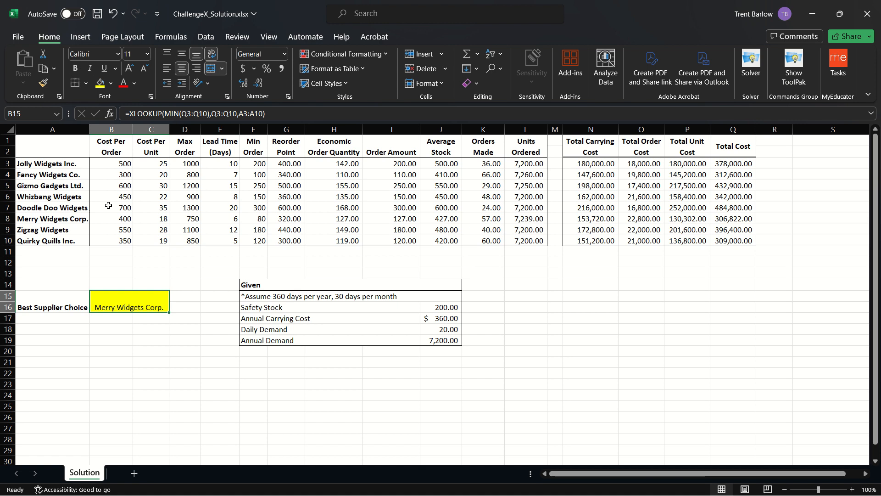